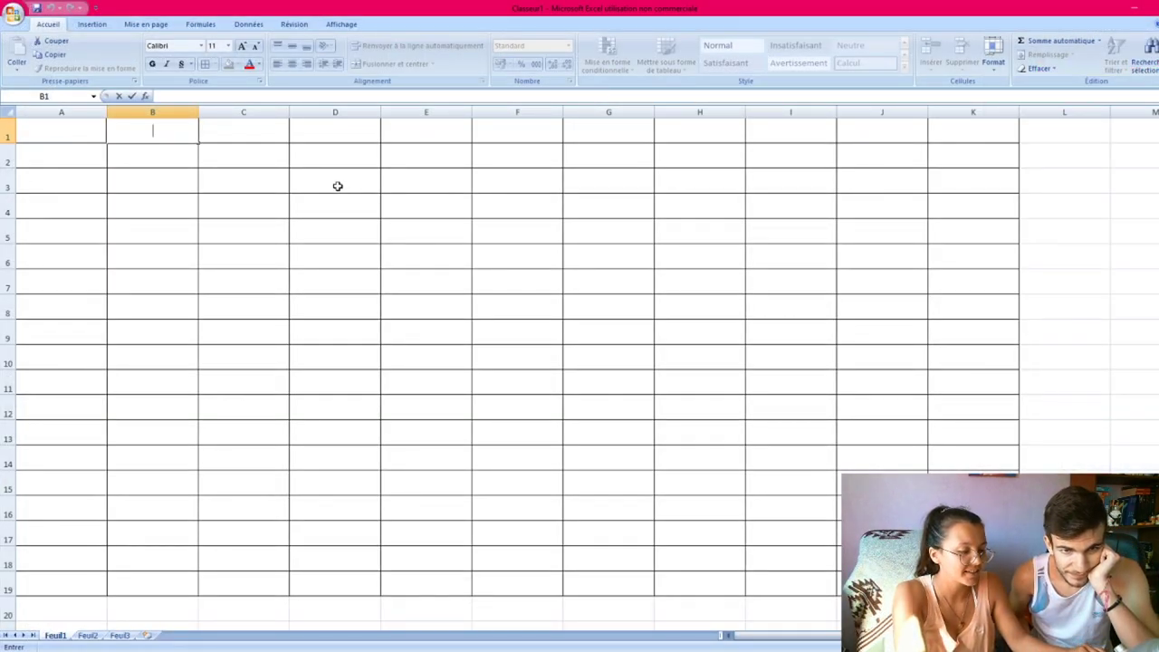
# Enter the column headers Horreur, Famille, Tropical and Western in cells B1 to E1.
pyautogui.write('Horreur')
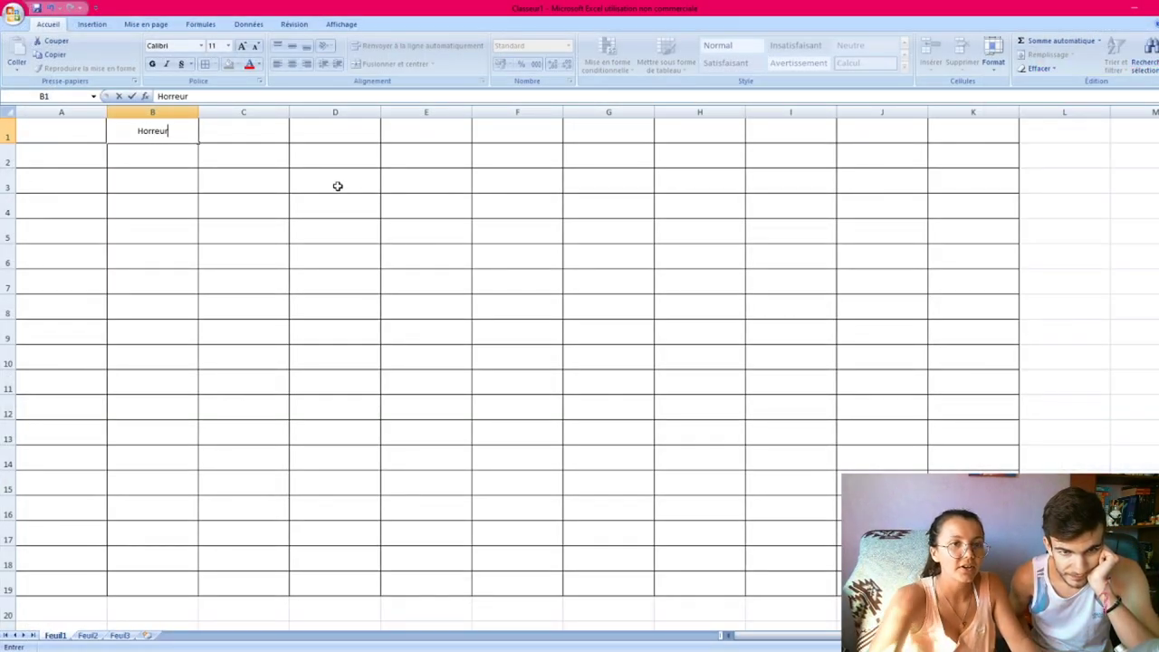
pyautogui.click(261, 139)
pyautogui.write('Famille')
pyautogui.click(335, 131)
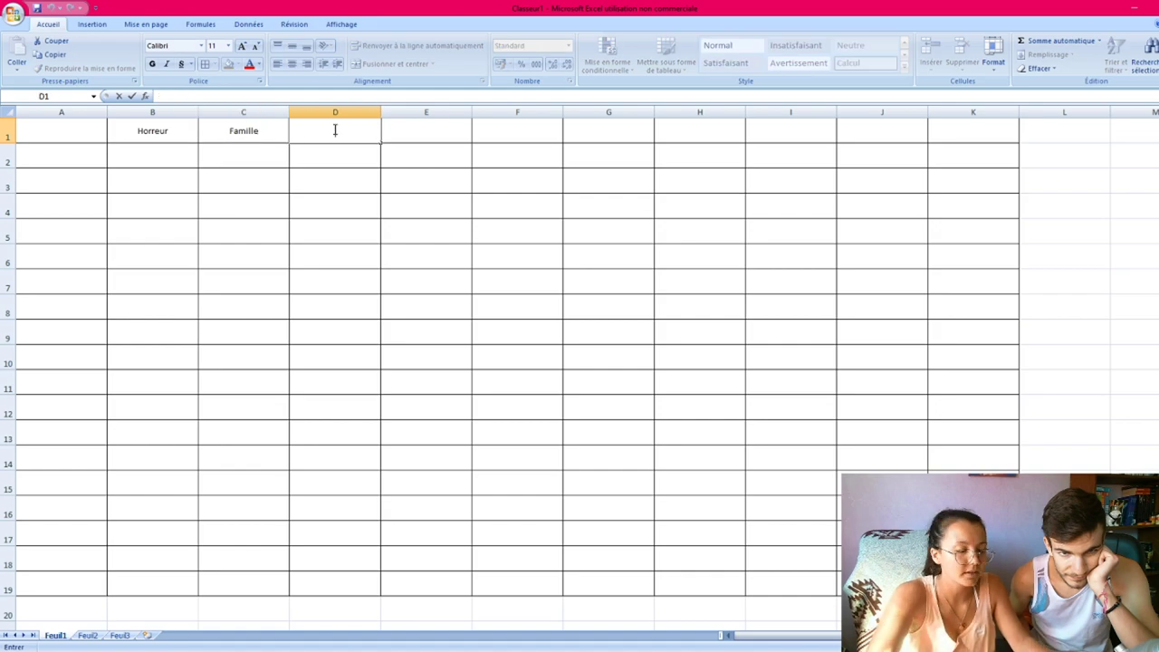
pyautogui.write('tropical')
pyautogui.click(400, 134)
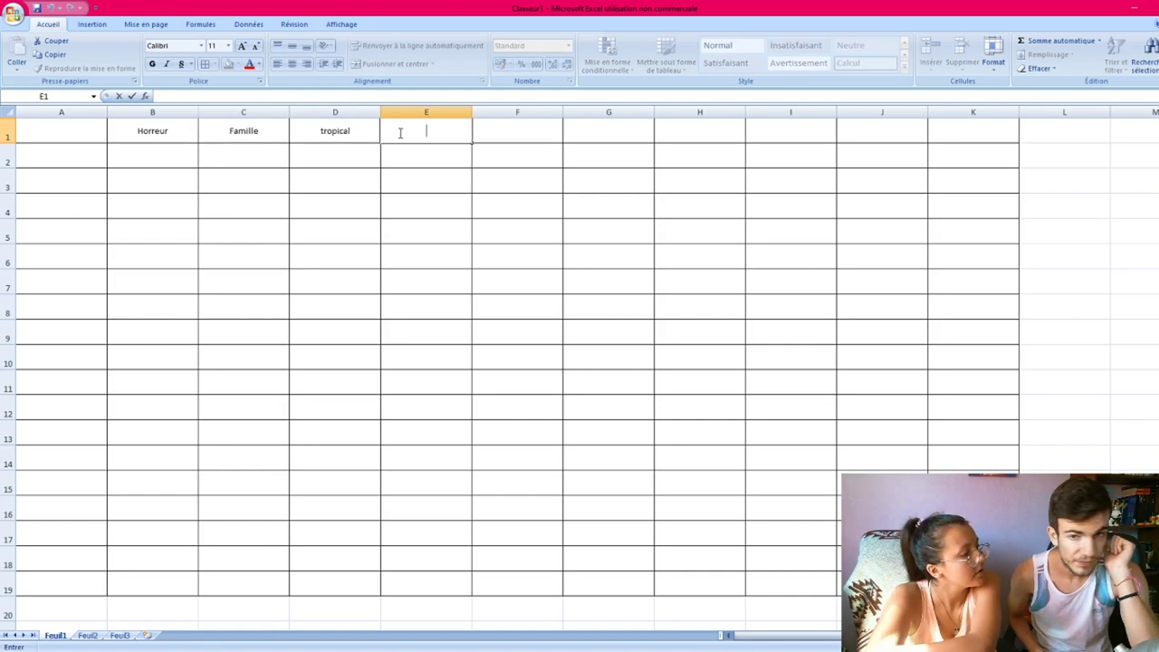
pyautogui.write('Western')
pyautogui.press('Return')
pyautogui.press('Return')
pyautogui.press('Return')
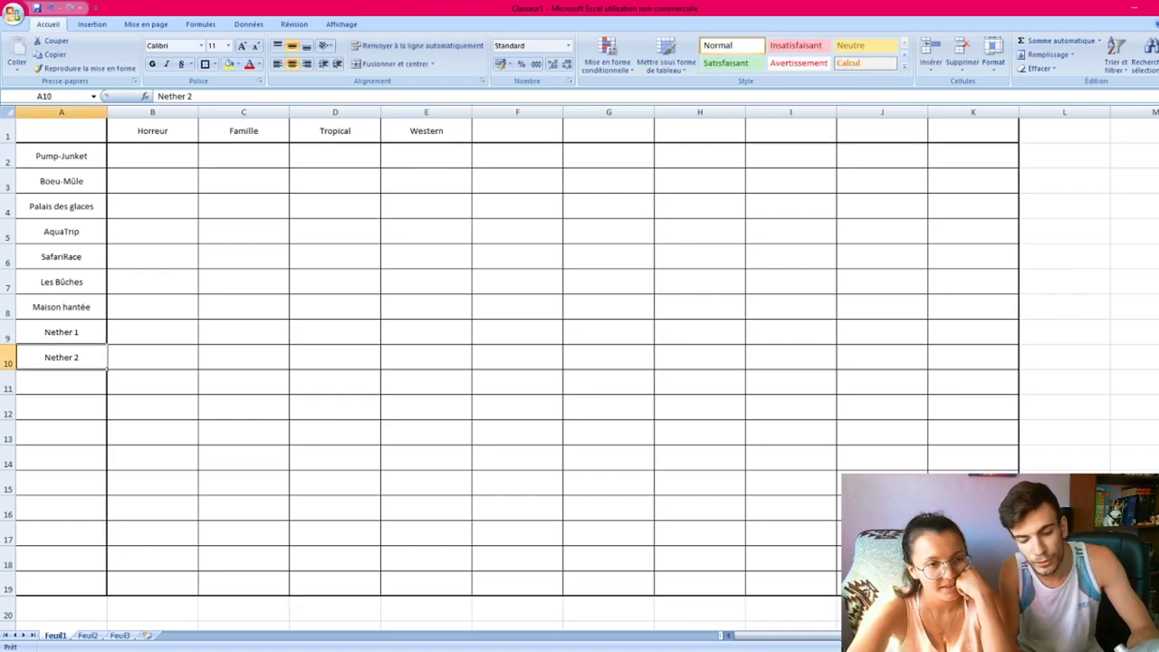
# Replace the attraction name Nether 2 in cell A10 with Blazeur.
pyautogui.write('Beou')
pyautogui.press('BackSpace')
pyautogui.press('BackSpace')
pyautogui.press('BackSpace')
pyautogui.write('loo')
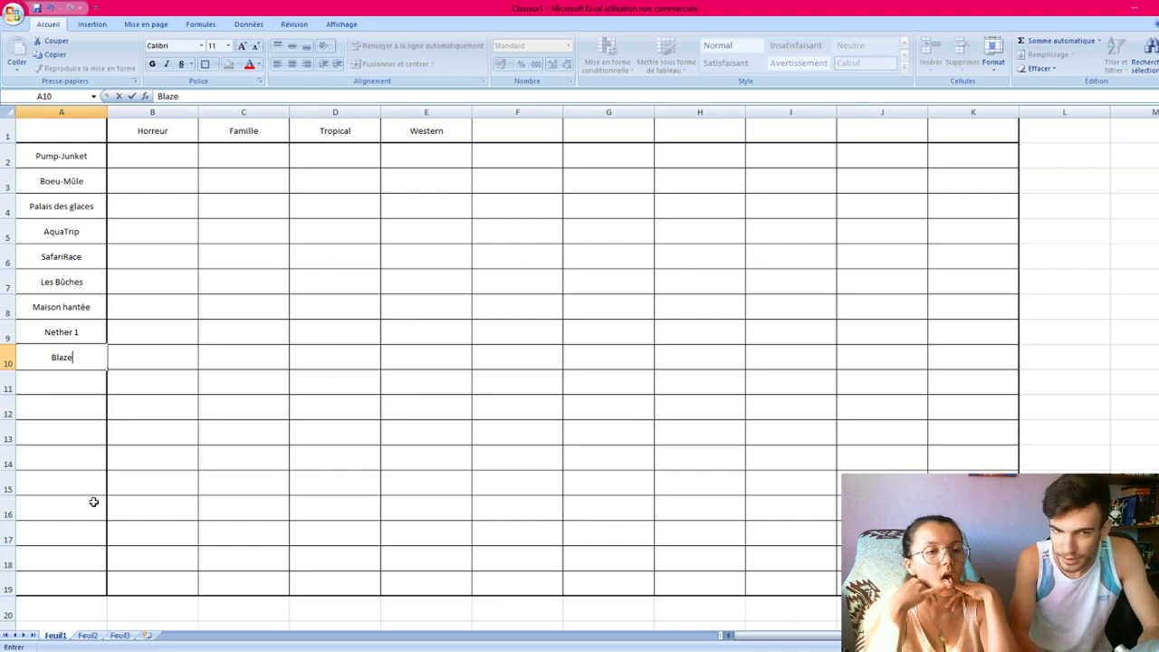
pyautogui.write('ur')
pyautogui.press('Up')
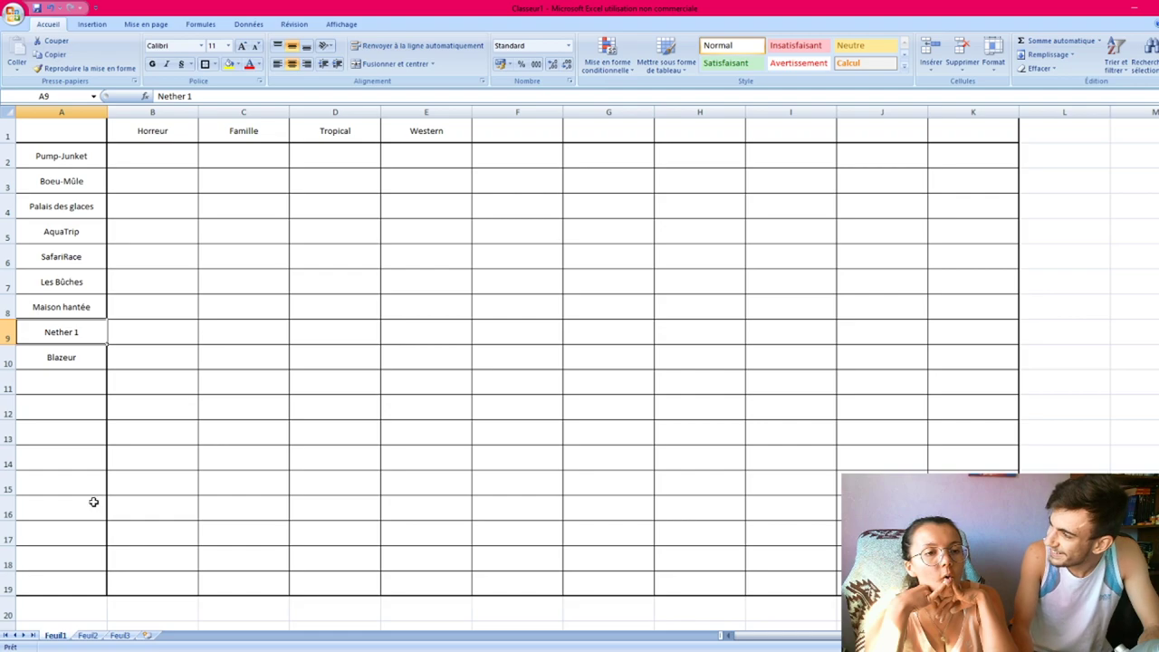
# Replace the attraction name Nether 1 in cell A9 with Forteresse.
pyautogui.write('Forteresse')
pyautogui.press('Return')
pyautogui.press('Return')
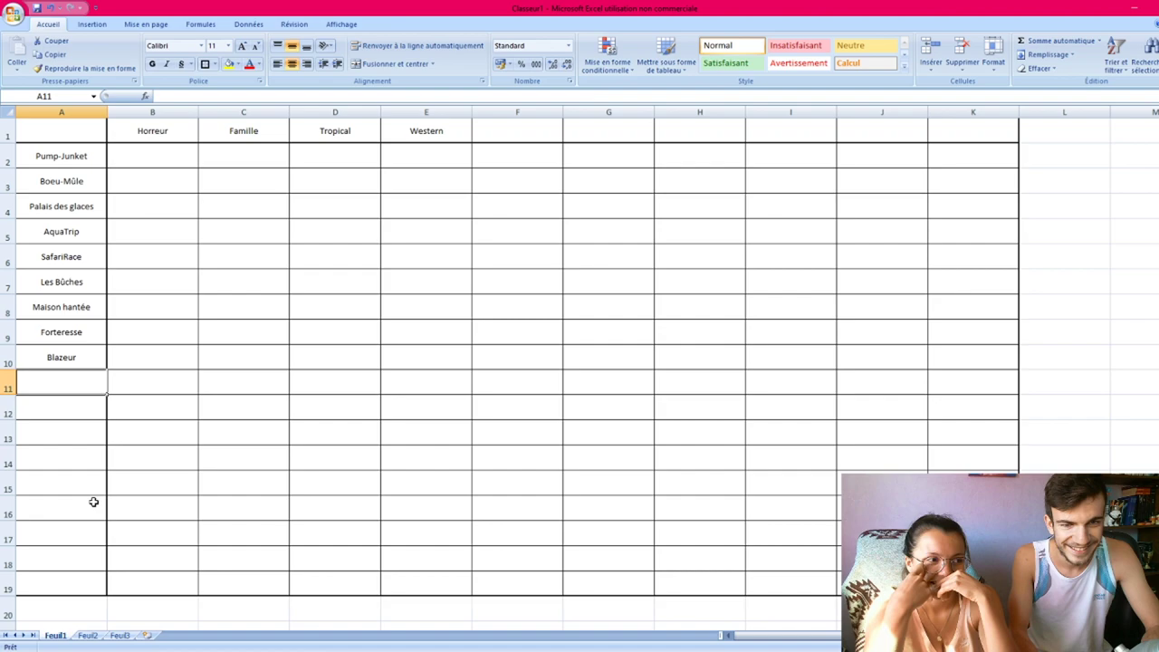
# Add the attractions MadWest in A11 and Mines abandonnées in A12.
pyautogui.write('MadWest')
pyautogui.press('Return')
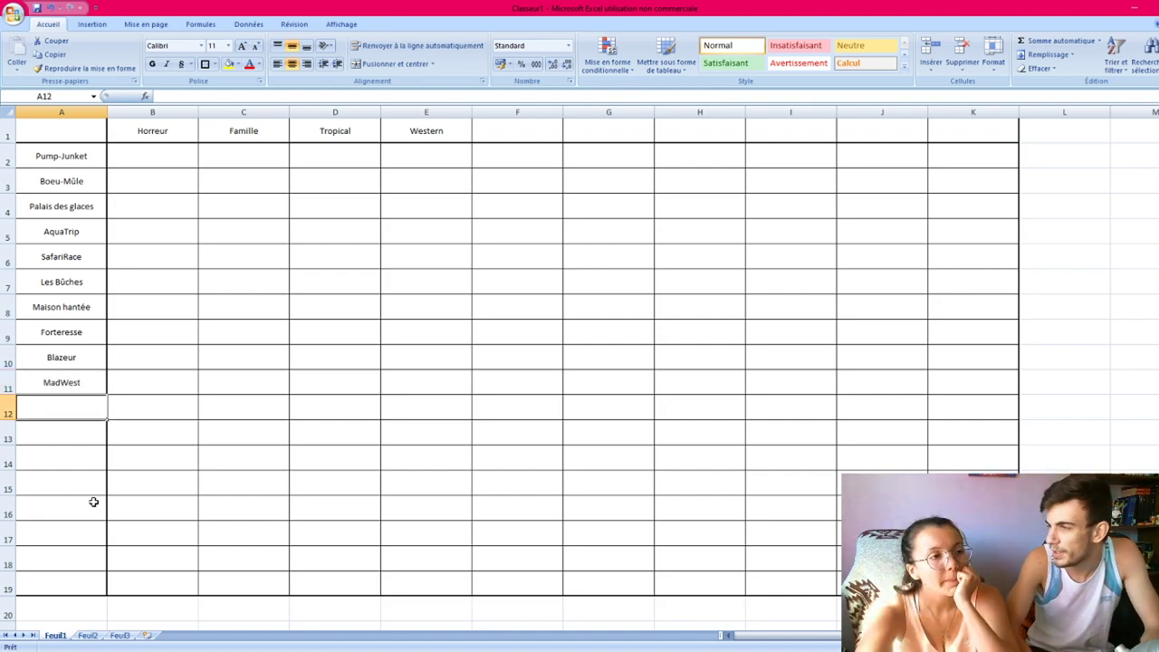
pyautogui.write('Mines abandonnées')
pyautogui.press('Return')
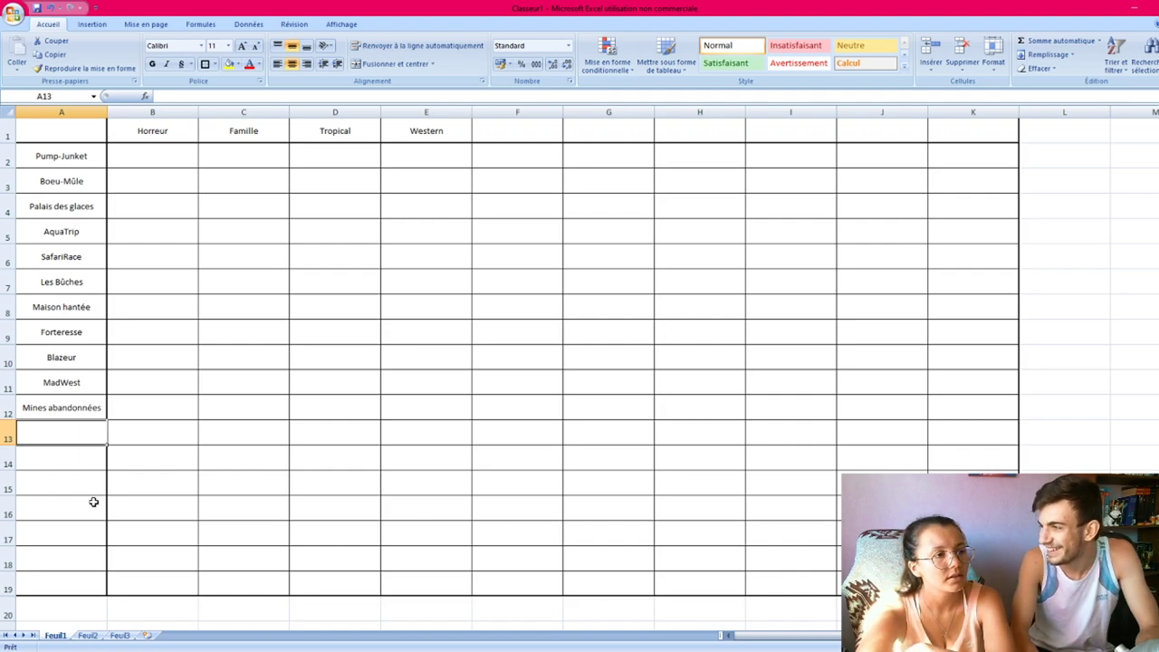
# Enter Mycose as the attraction name in cell A13, correcting its spelling.
pyautogui.write('Mucose')
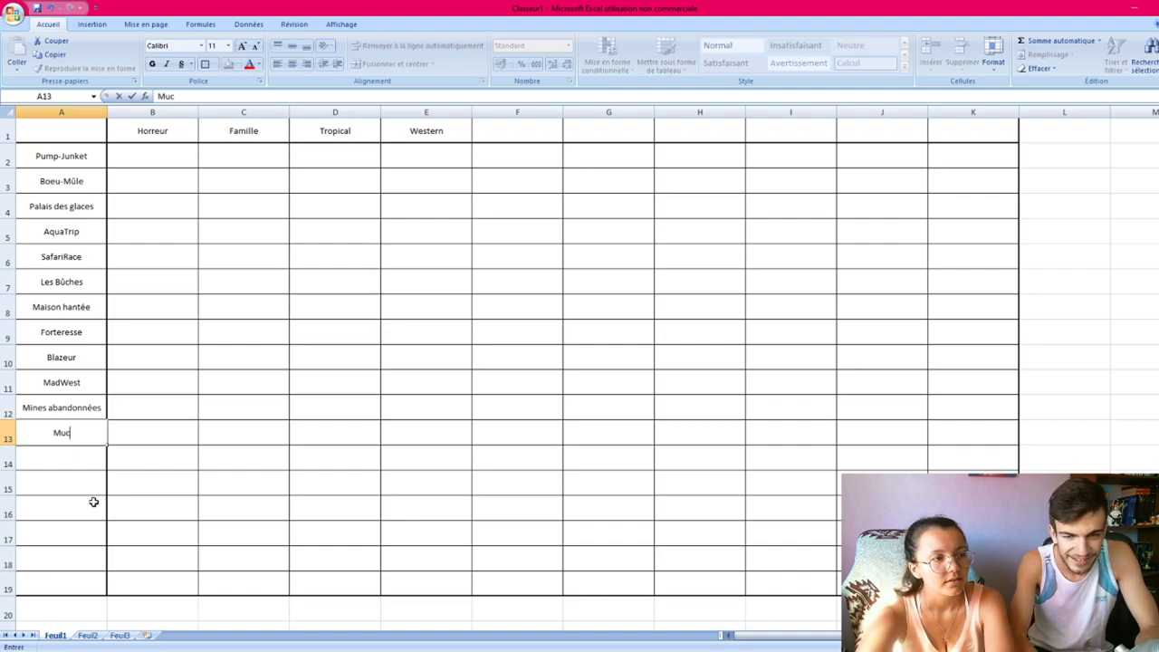
pyautogui.press('BackSpace')
pyautogui.press('BackSpace')
pyautogui.press('BackSpace')
pyautogui.press('BackSpace')
pyautogui.press('BackSpace')
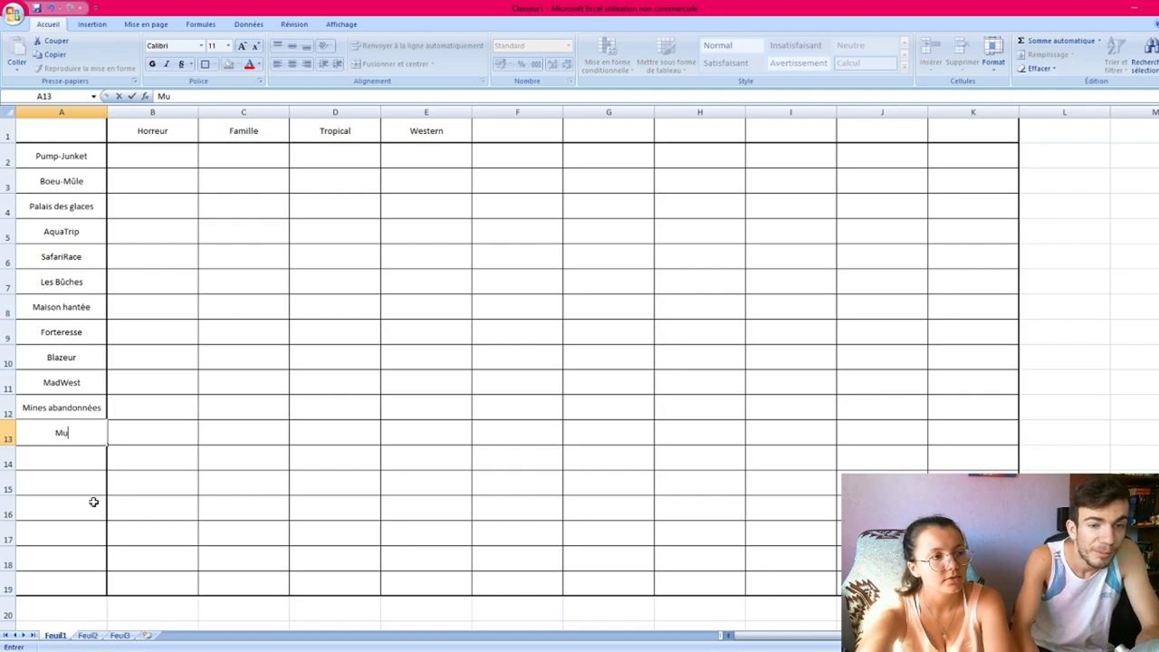
pyautogui.write('icose')
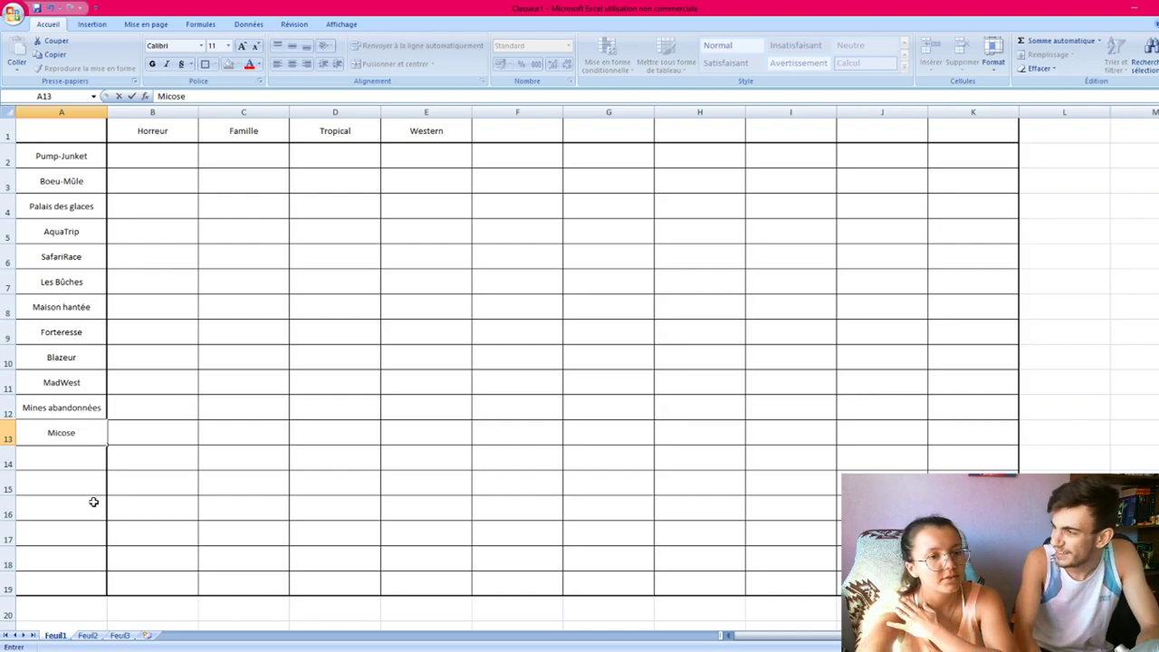
pyautogui.press('BackSpace')
pyautogui.press('BackSpace')
pyautogui.press('BackSpace')
pyautogui.press('BackSpace')
pyautogui.press('BackSpace')
pyautogui.write('ycose')
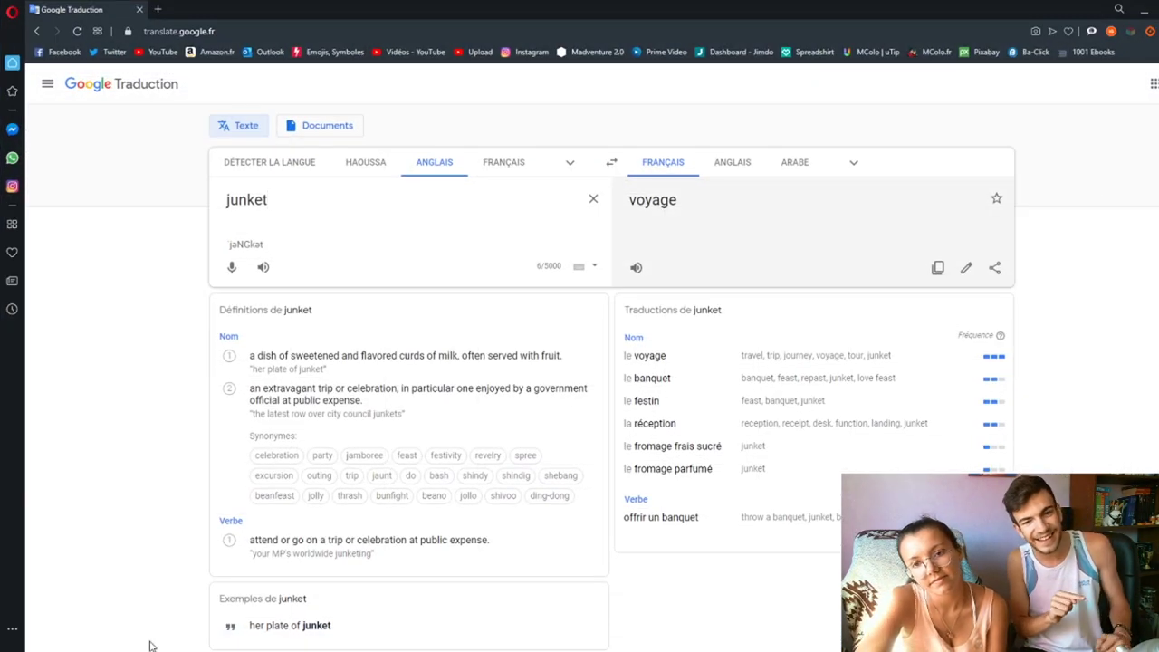
# Switch to Google Traduction, replace junket with mycose and swap the languages to translate from French to English.
pyautogui.moveTo(294, 203); pyautogui.dragTo(175, 196)
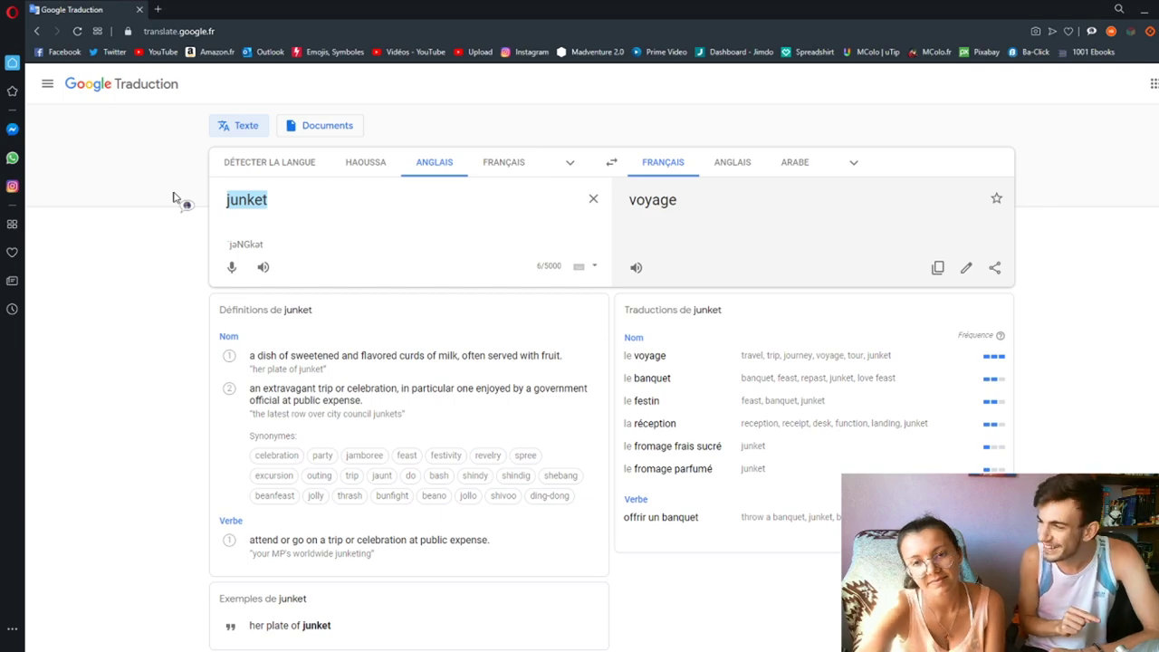
pyautogui.press('BackSpace')
pyautogui.write('myco')
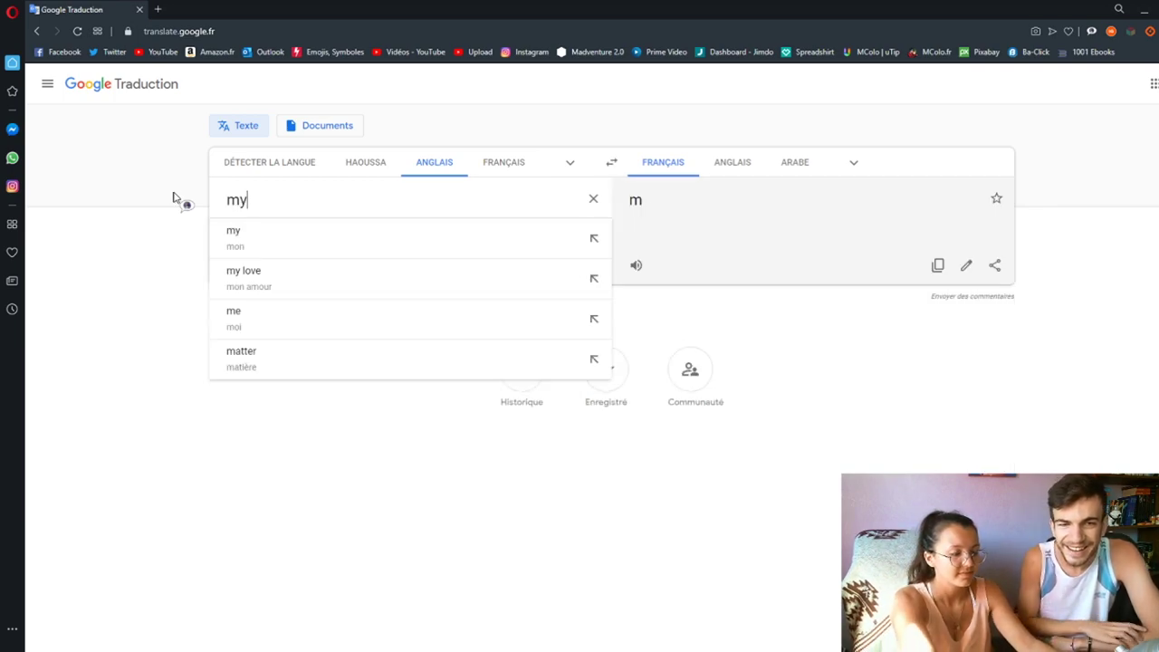
pyautogui.write('se')
pyautogui.click(613, 161)
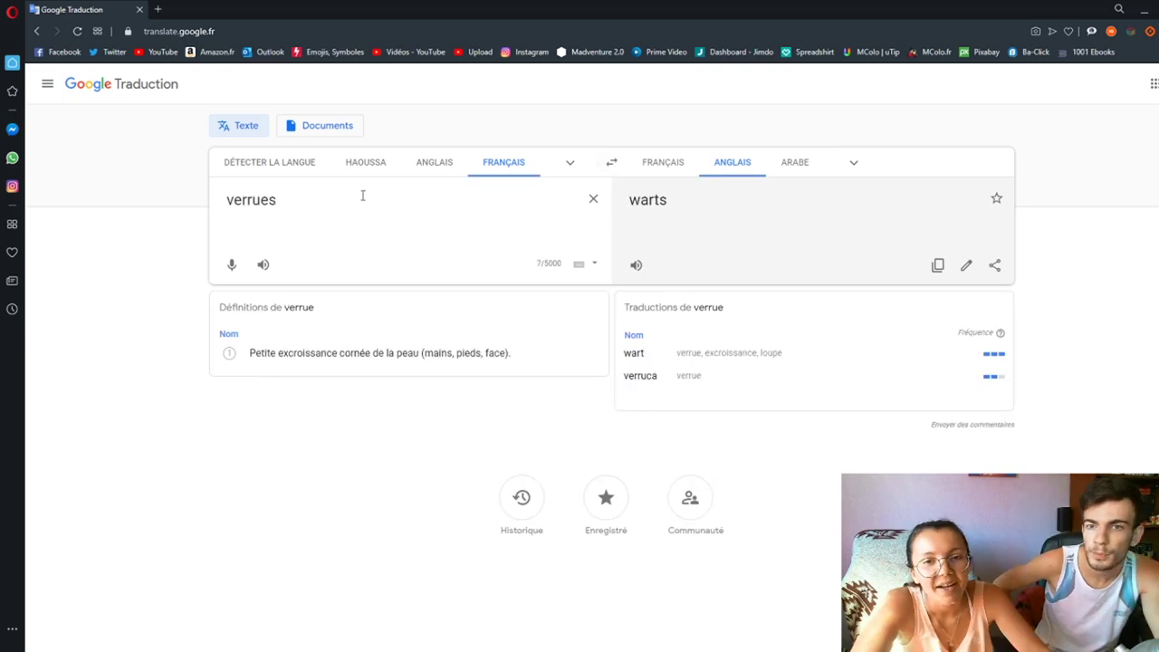
# Replace verrues with mycosis as the text to translate and set the source language to English.
pyautogui.moveTo(348, 201); pyautogui.dragTo(215, 188)
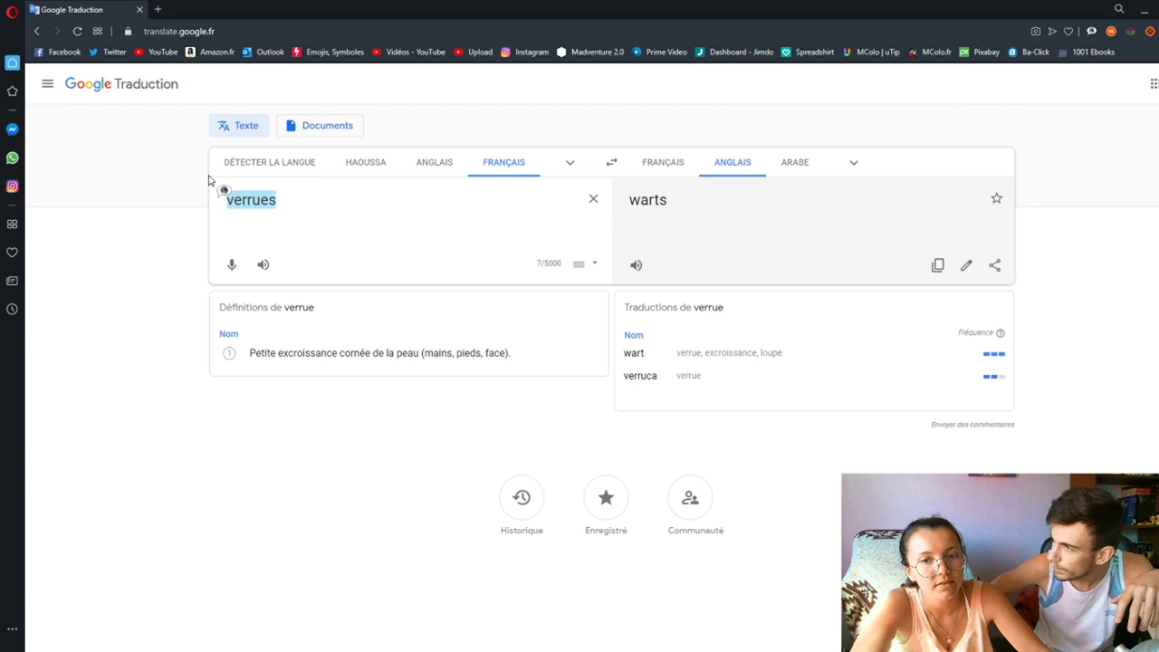
pyautogui.press('BackSpace')
pyautogui.write('myc')
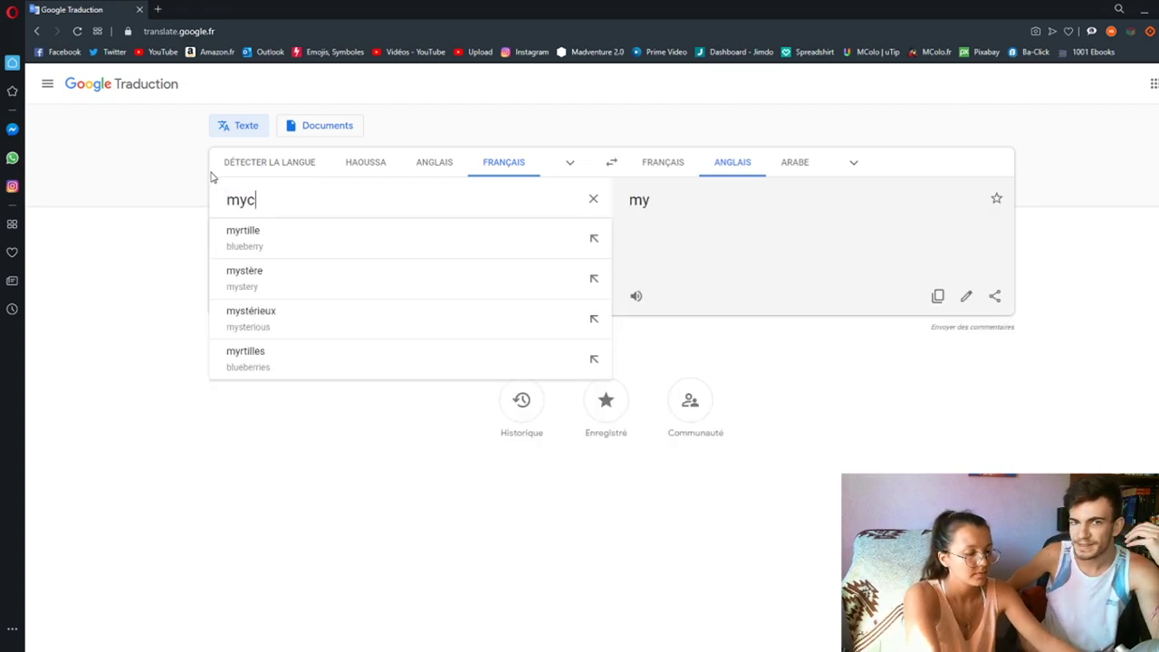
pyautogui.write('osis')
pyautogui.click(433, 162)
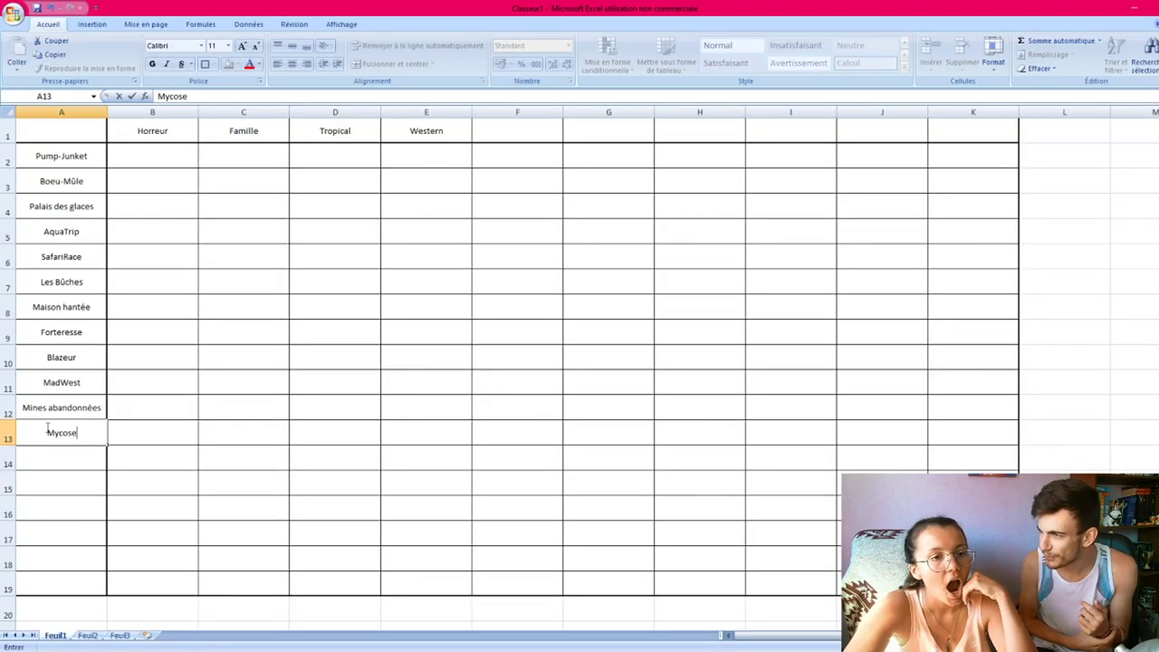
# Return to the Excel sheet and change the attraction name in A13 to Mycosis.
pyautogui.press('BackSpace')
pyautogui.write('is')
pyautogui.press('Return')
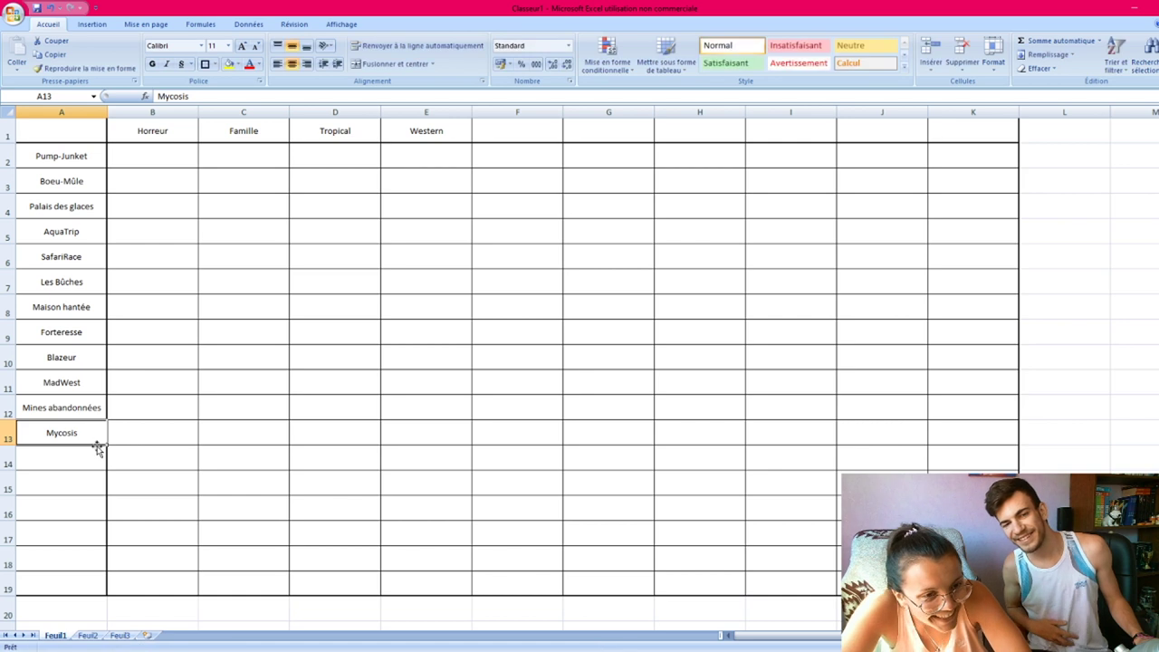
pyautogui.click(42, 476)
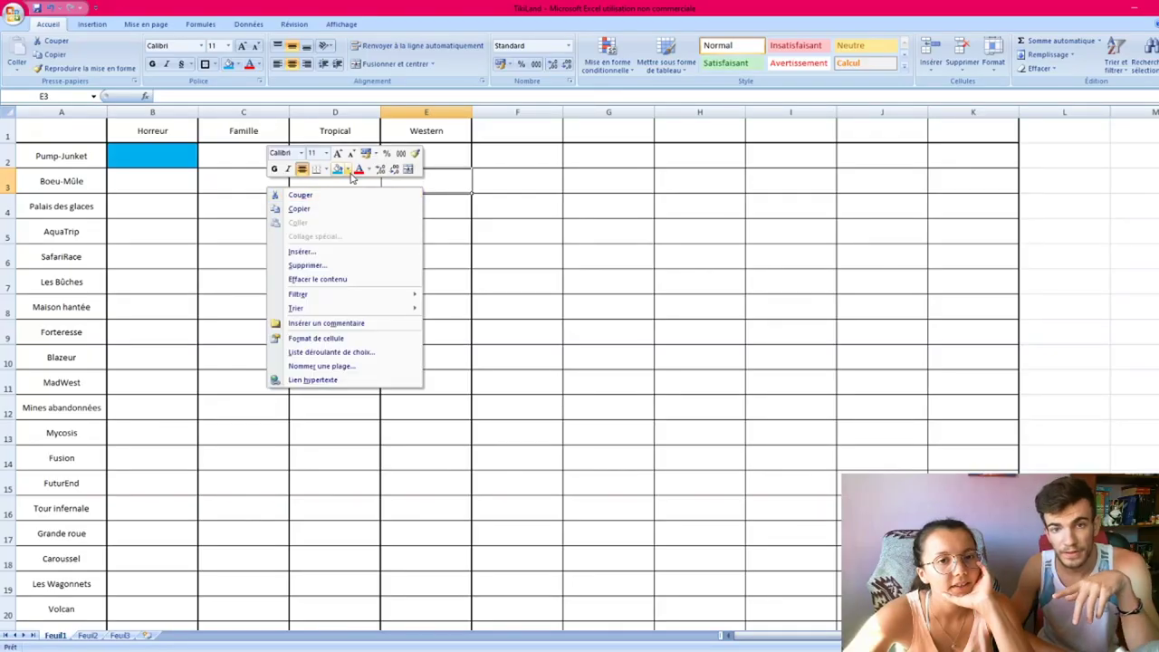
# Mark attraction themes with a blue fill: Boeu-Mûle and MadWest under Western, and Mycosis under Famille.
pyautogui.click(345, 172)
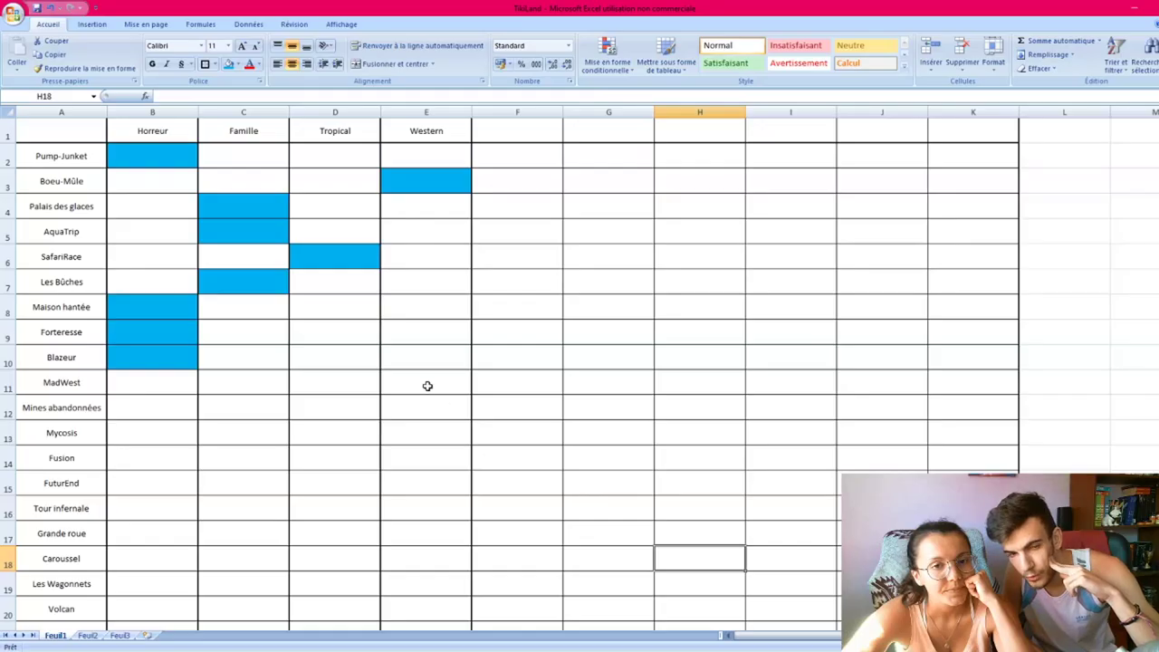
pyautogui.click(427, 382)
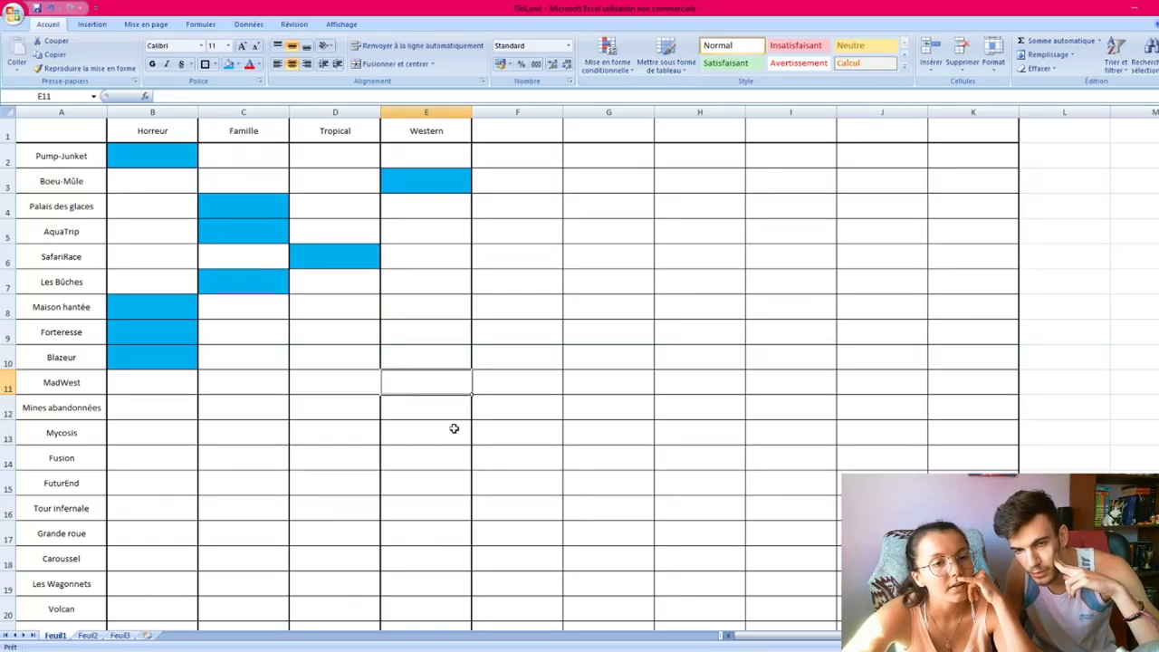
pyautogui.click(228, 65)
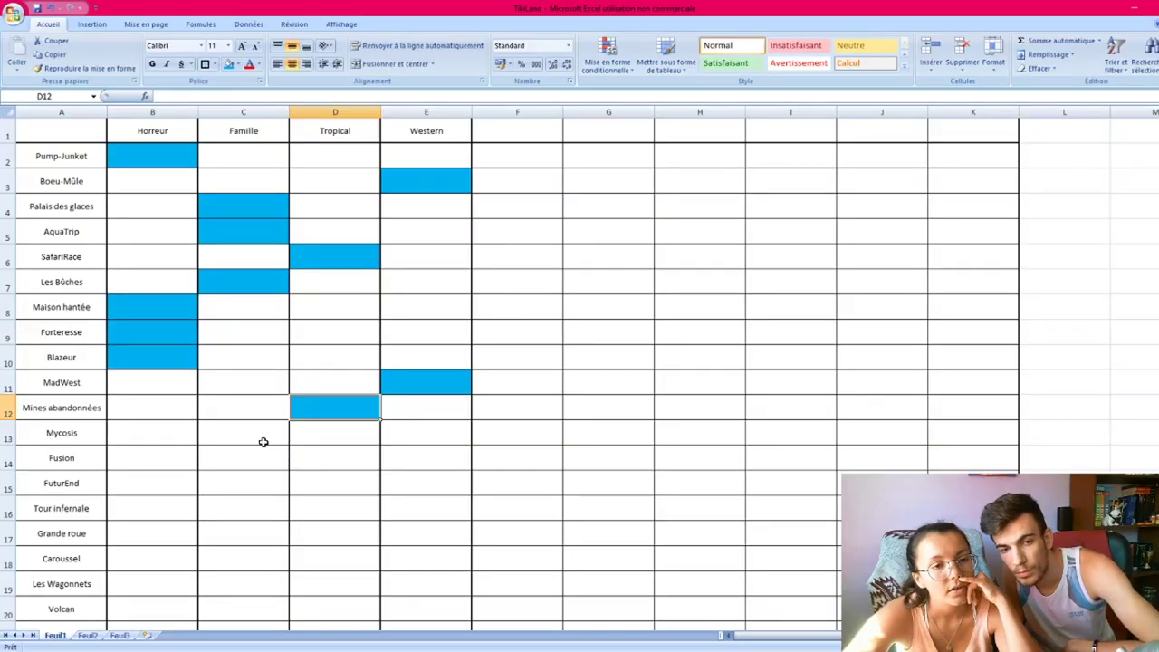
pyautogui.click(254, 436)
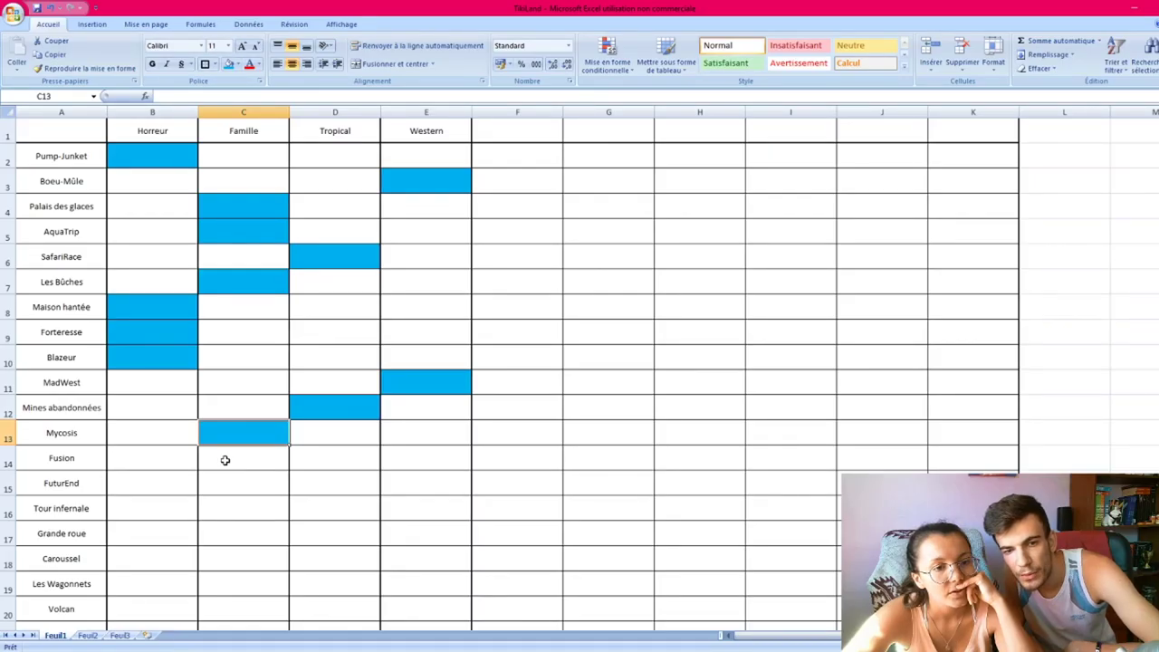
pyautogui.click(225, 460)
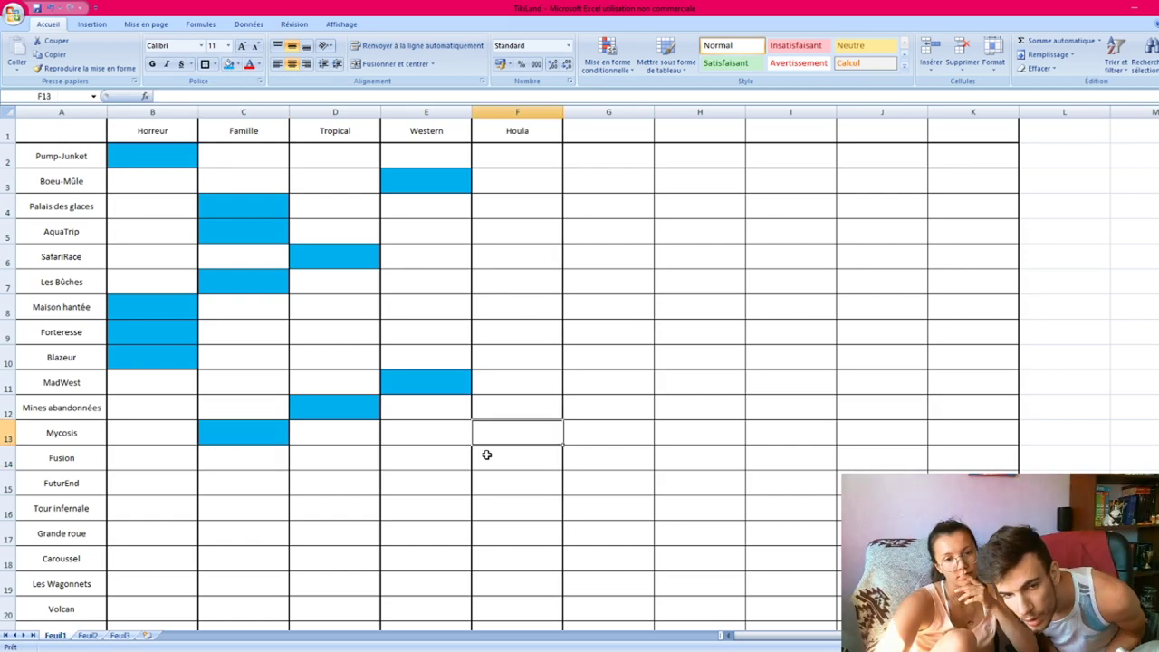
pyautogui.rightClick(366, 431)
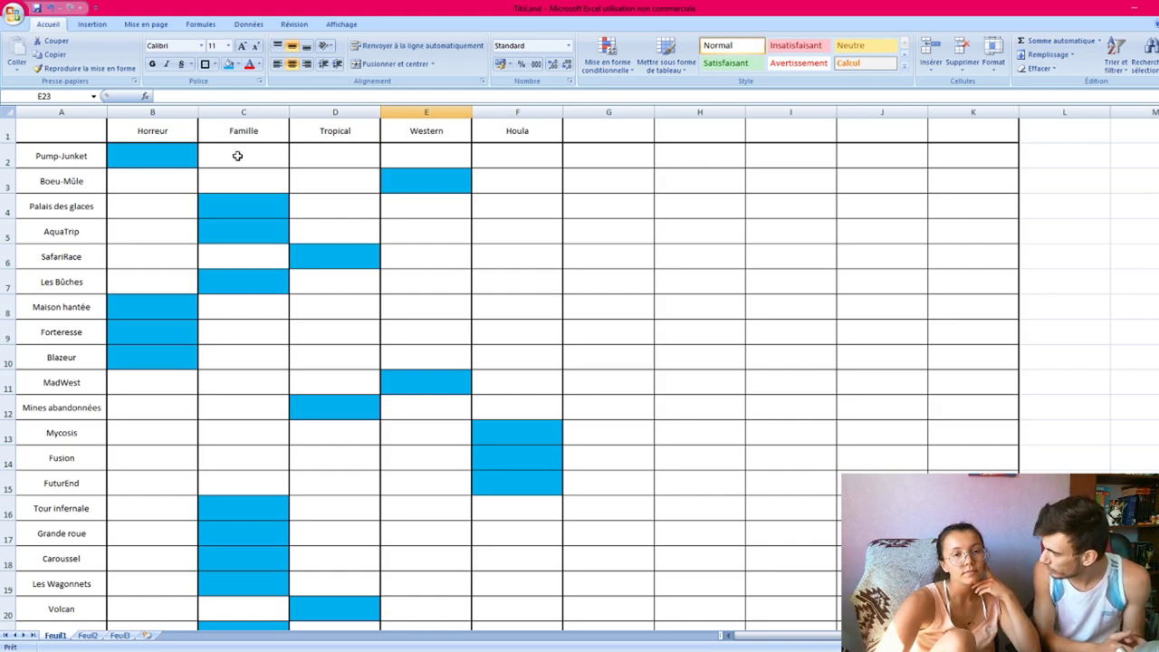
# Fill the unassigned Pump-Junket cells C2:F2 and the Boeu-Mûle cells B3:D3 with light grey.
pyautogui.click(267, 152)
pyautogui.moveTo(267, 152); pyautogui.dragTo(535, 161)
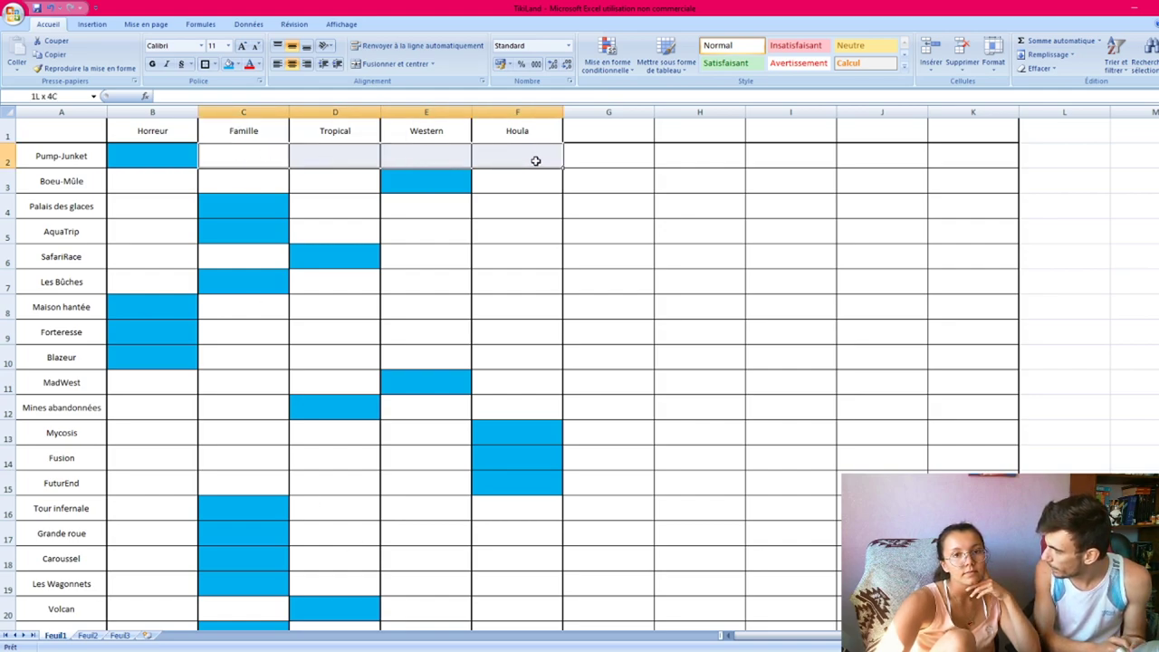
pyautogui.click(238, 69)
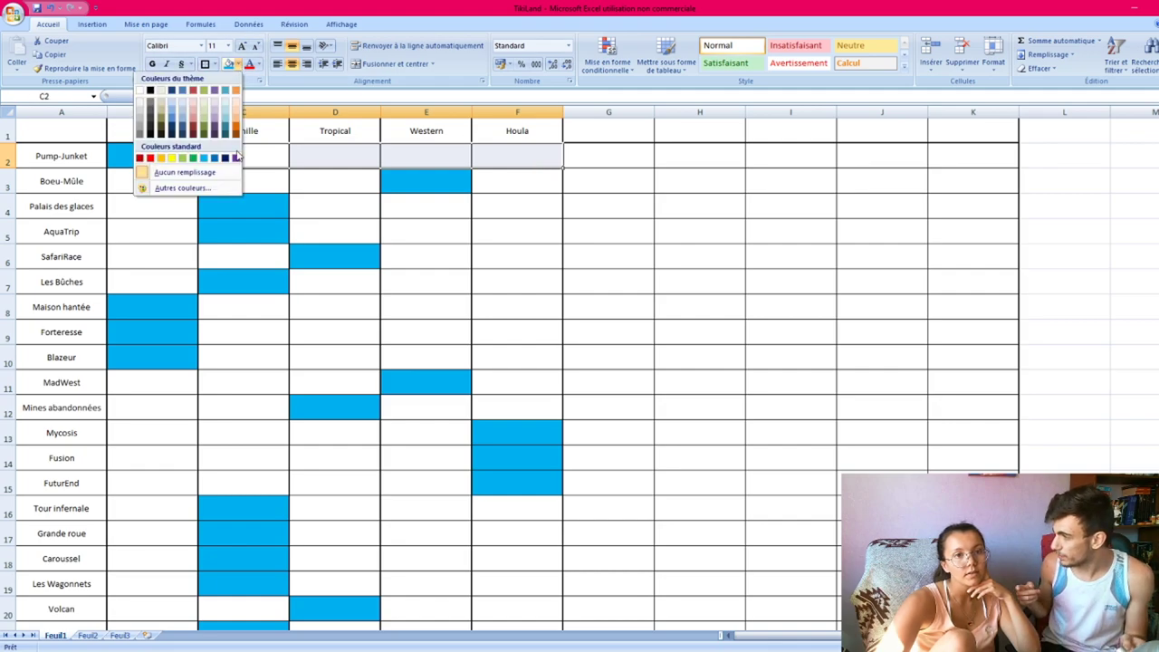
pyautogui.click(142, 104)
pyautogui.moveTo(134, 181); pyautogui.dragTo(305, 181)
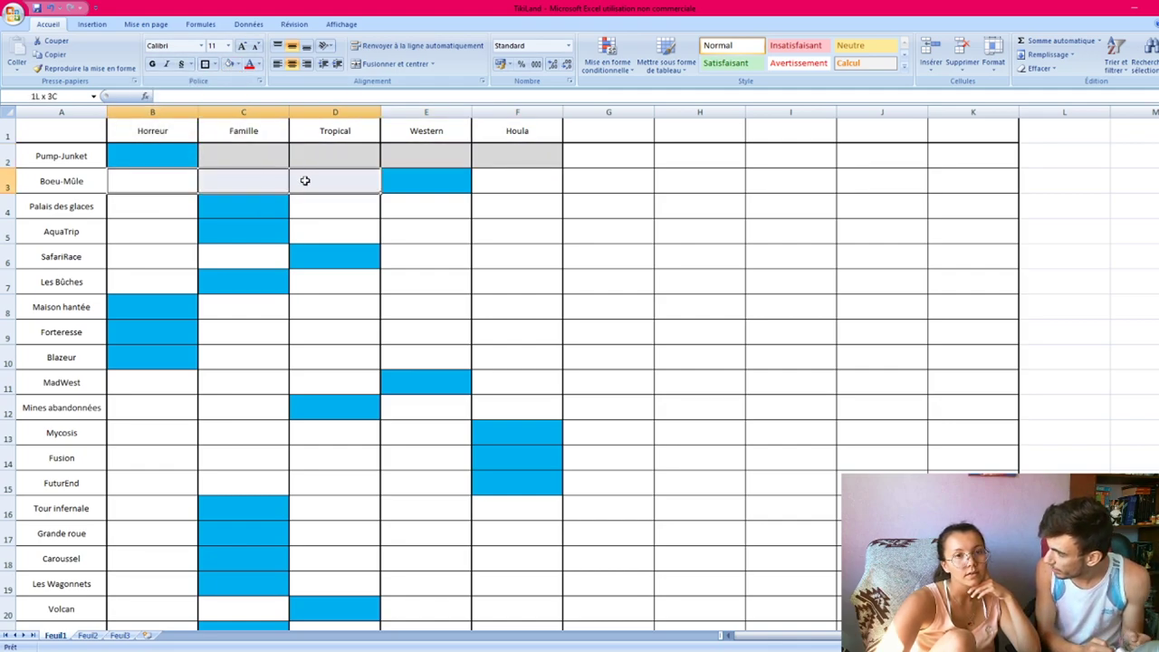
pyautogui.click(229, 63)
# Fill the unassigned cells F3:F12 and E4:E10 with the same light grey, and select B12:C15.
pyautogui.moveTo(530, 178); pyautogui.dragTo(556, 398)
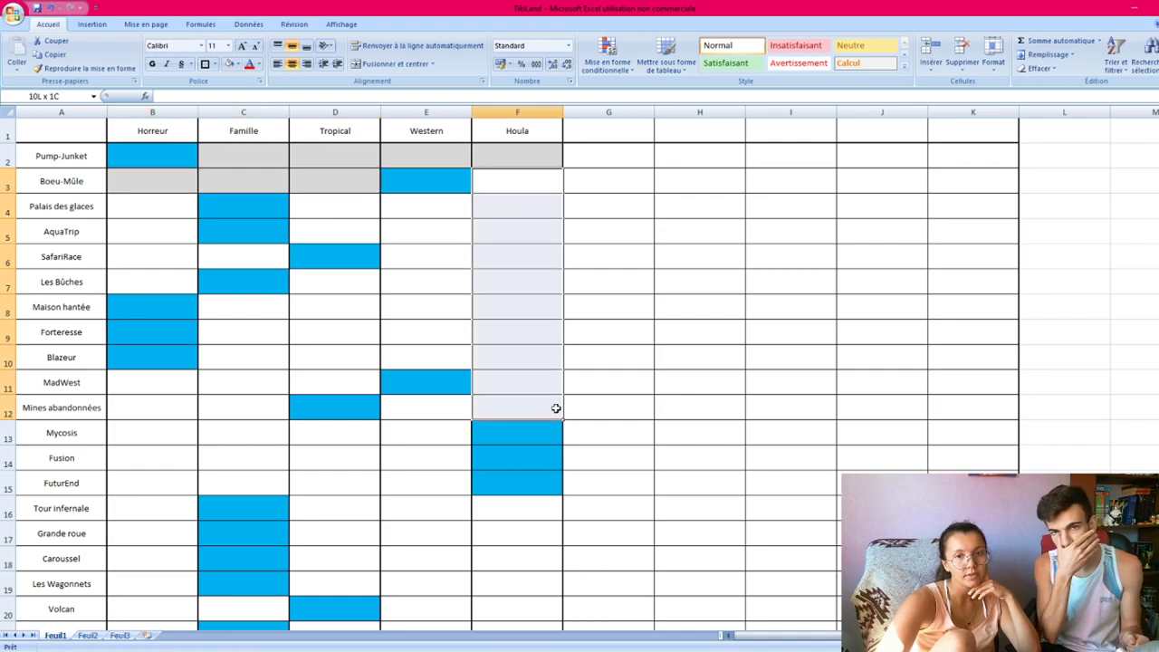
pyautogui.click(228, 64)
pyautogui.moveTo(424, 207); pyautogui.dragTo(425, 345)
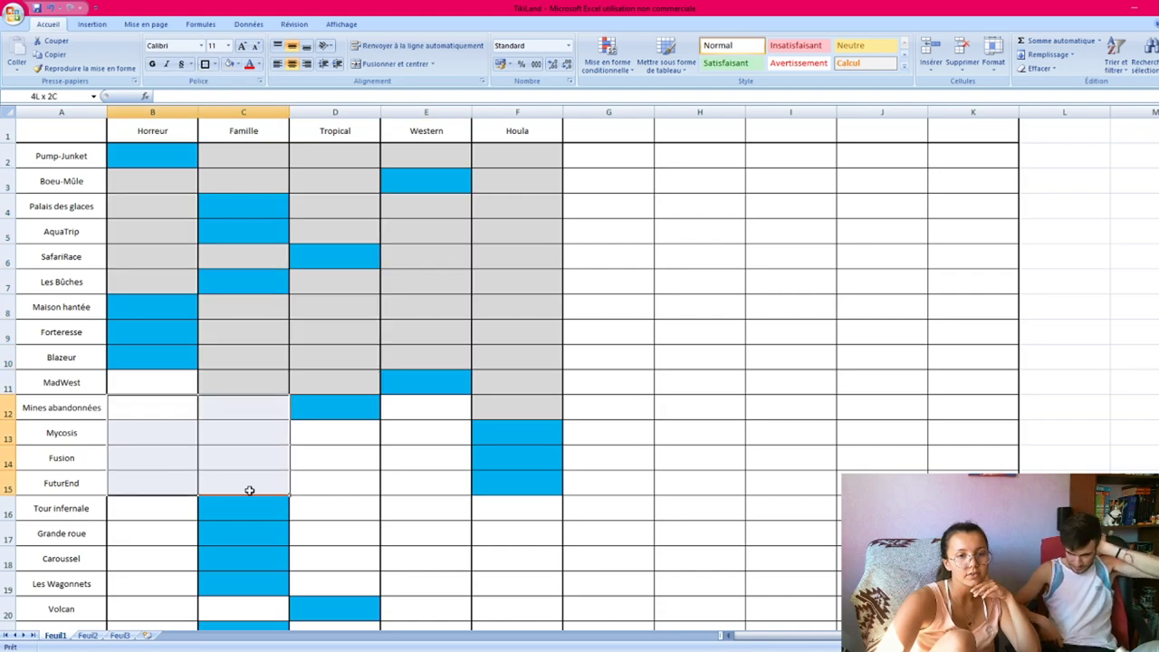
pyautogui.moveTo(248, 492); pyautogui.dragTo(250, 491)
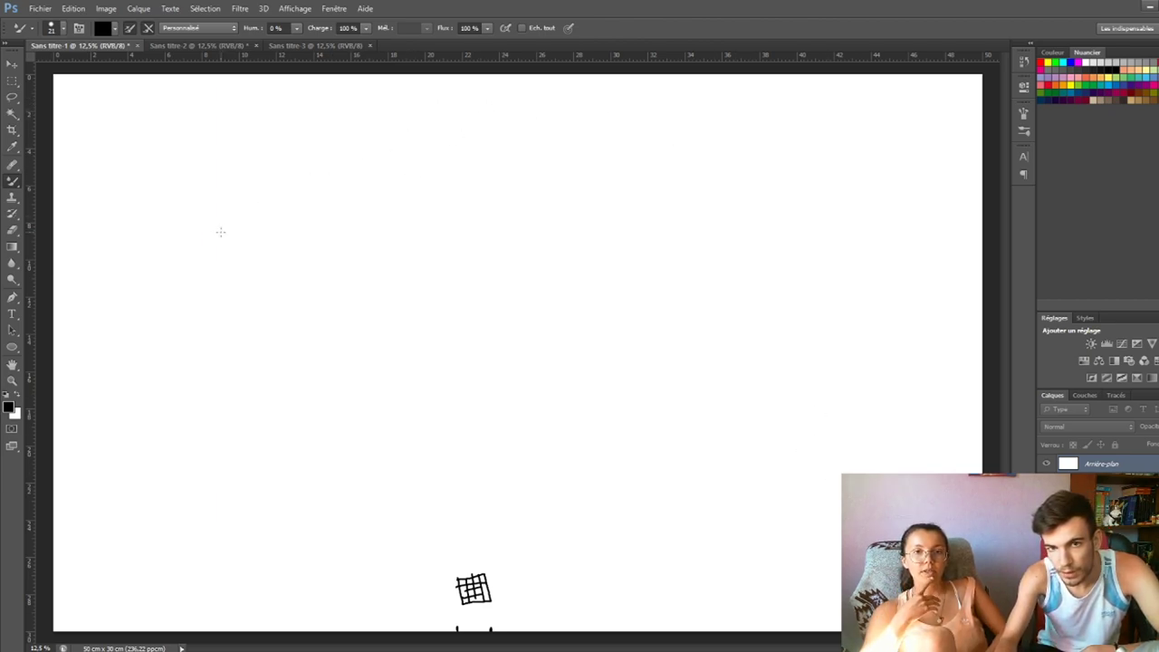
# Switch to Photoshop, sketch blue waves along the canvas's upper edge and a black freehand oval about 7 cm wide near the centre.
pyautogui.moveTo(967, 80)
pyautogui.mouseDown()
pyautogui.moveTo(686, 83)
pyautogui.moveTo(973, 90)
pyautogui.mouseUp()
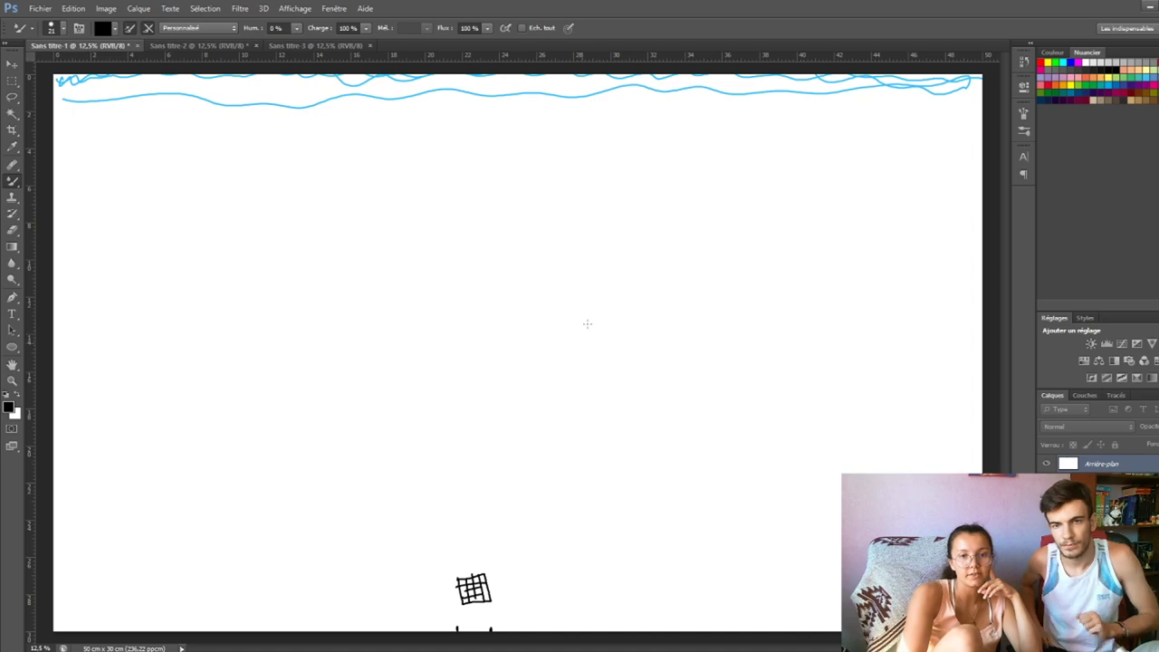
pyautogui.moveTo(514, 269); pyautogui.dragTo(431, 375)
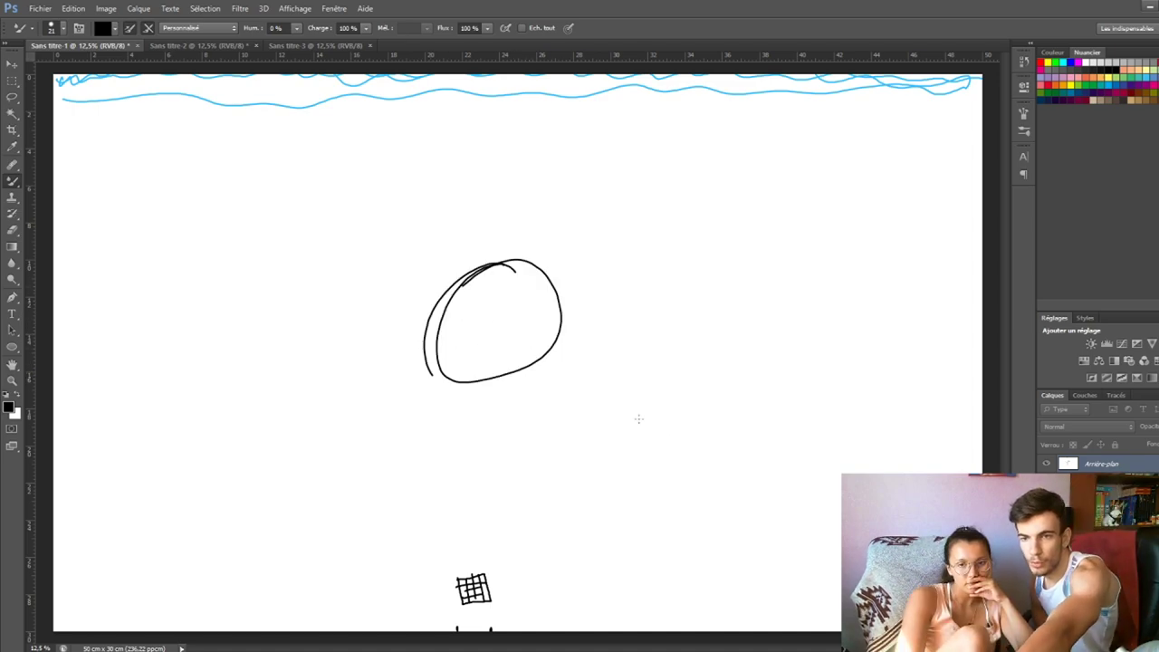
# Sketch black freehand zone outlines: about 8 cm wide at the canvas's lower right, 18 cm below the waves, 11 cm at left, 9 cm at right.
pyautogui.moveTo(856, 431)
pyautogui.mouseDown()
pyautogui.moveTo(820, 569)
pyautogui.moveTo(848, 433)
pyautogui.mouseUp()
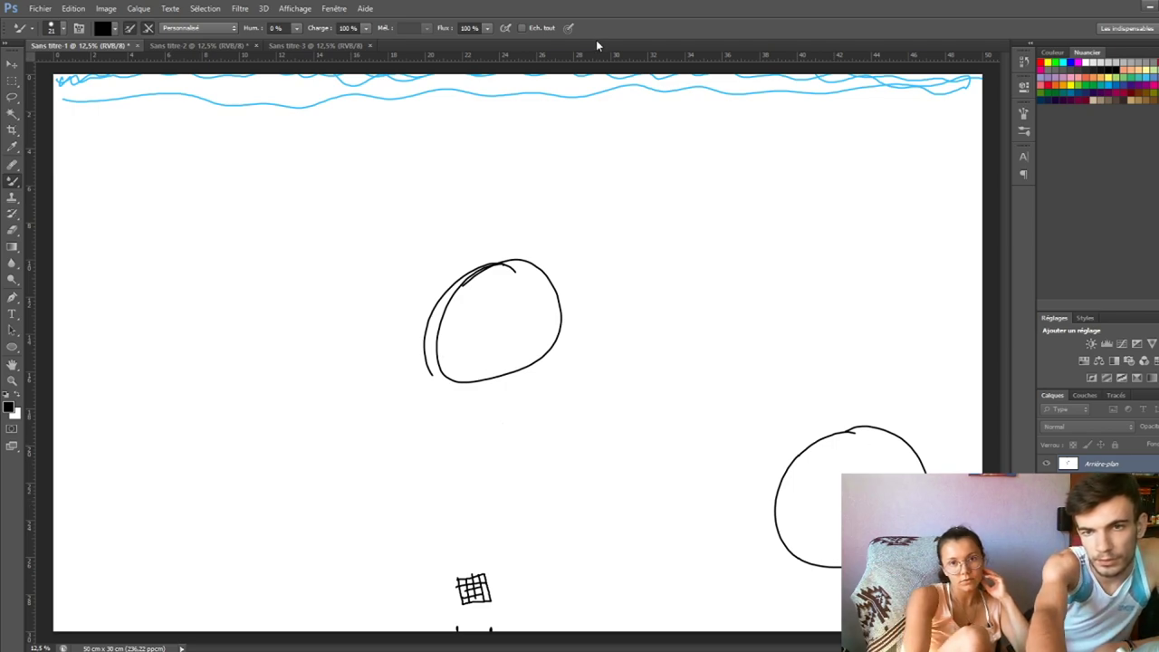
pyautogui.moveTo(524, 104)
pyautogui.mouseDown()
pyautogui.moveTo(573, 105)
pyautogui.moveTo(433, 227)
pyautogui.moveTo(642, 115)
pyautogui.moveTo(494, 107)
pyautogui.mouseUp()
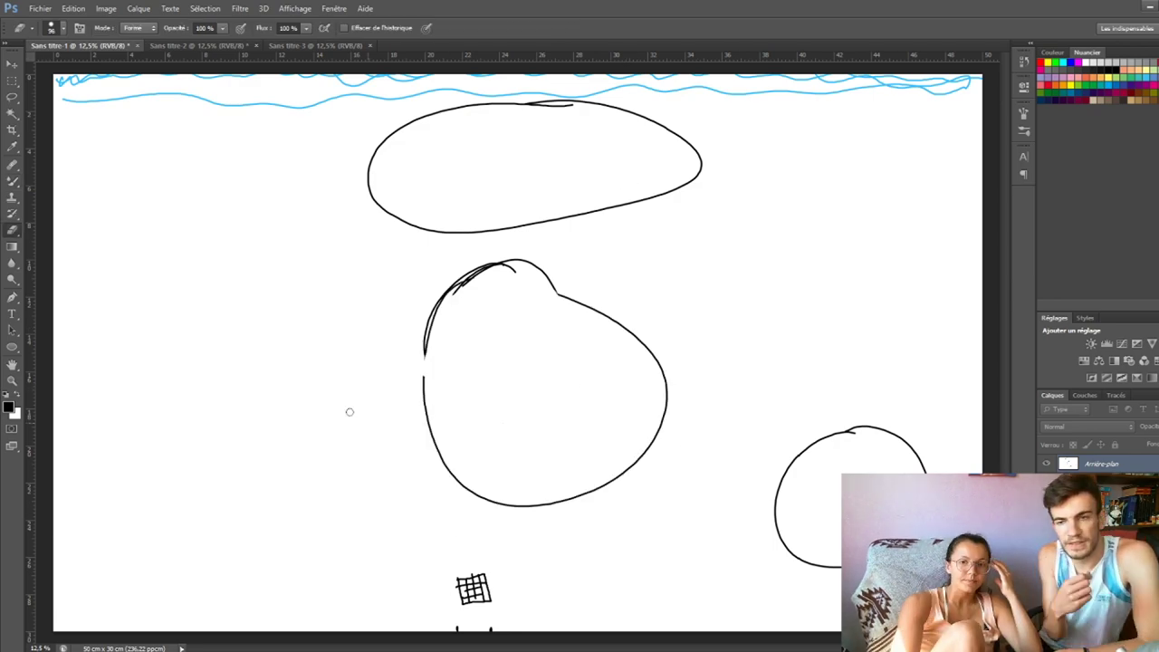
pyautogui.click(12, 180)
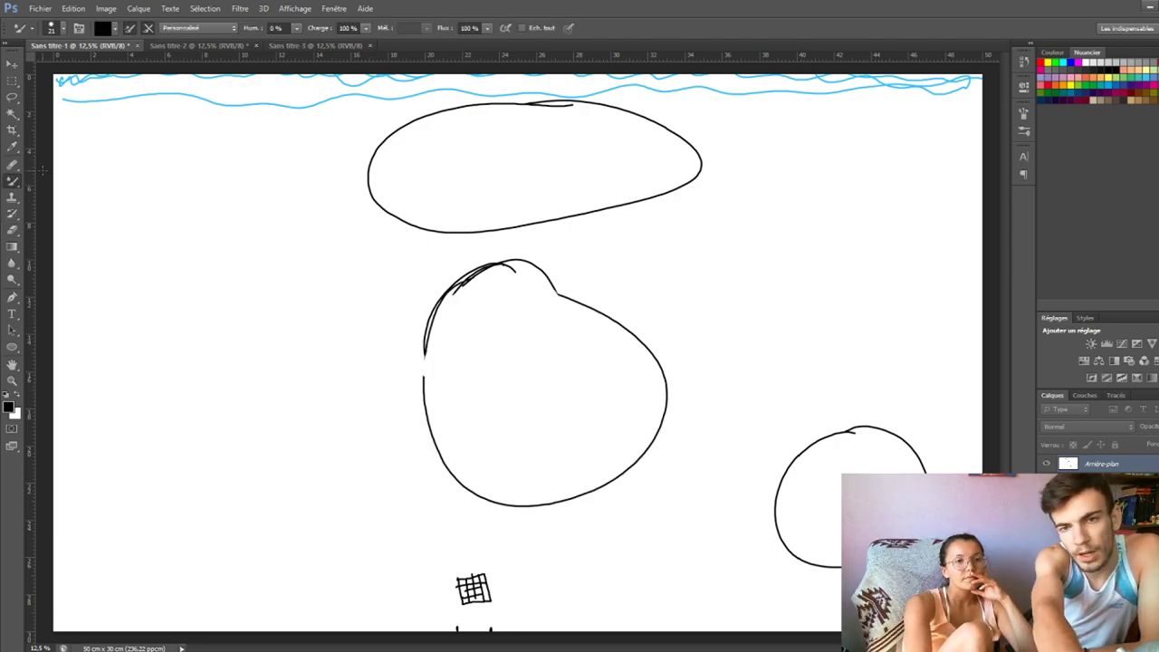
pyautogui.moveTo(211, 233)
pyautogui.mouseDown()
pyautogui.moveTo(153, 339)
pyautogui.moveTo(354, 310)
pyautogui.moveTo(210, 241)
pyautogui.mouseUp()
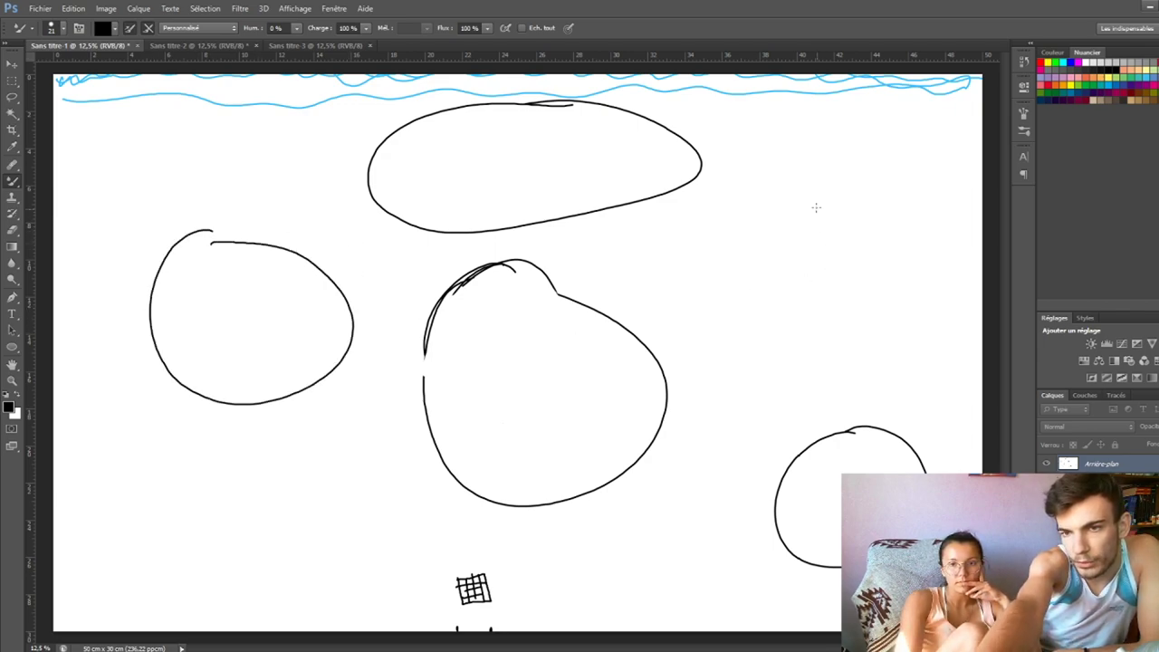
pyautogui.moveTo(842, 222)
pyautogui.mouseDown()
pyautogui.moveTo(765, 380)
pyautogui.moveTo(883, 246)
pyautogui.moveTo(790, 226)
pyautogui.mouseUp()
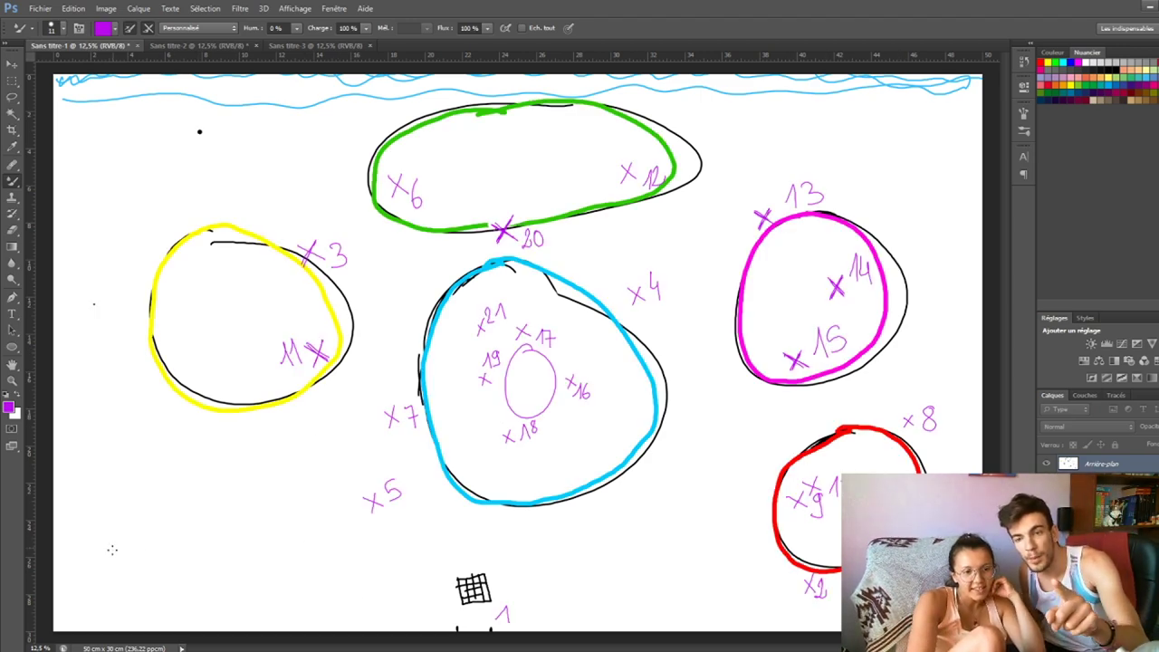
# Handwrite TIKILAND in purple near the canvas's lower-left corner, with zigzag underline strokes below it and a small heart beside it.
pyautogui.moveTo(84, 567)
pyautogui.mouseDown()
pyautogui.moveTo(127, 530)
pyautogui.moveTo(137, 590)
pyautogui.moveTo(209, 547)
pyautogui.mouseUp()
pyautogui.moveTo(188, 504)
pyautogui.mouseDown()
pyautogui.moveTo(195, 523)
pyautogui.moveTo(211, 494)
pyautogui.moveTo(257, 478)
pyautogui.moveTo(255, 516)
pyautogui.moveTo(185, 624)
pyautogui.mouseUp()
pyautogui.moveTo(195, 624)
pyautogui.mouseDown()
pyautogui.moveTo(262, 559)
pyautogui.moveTo(302, 607)
pyautogui.mouseUp()
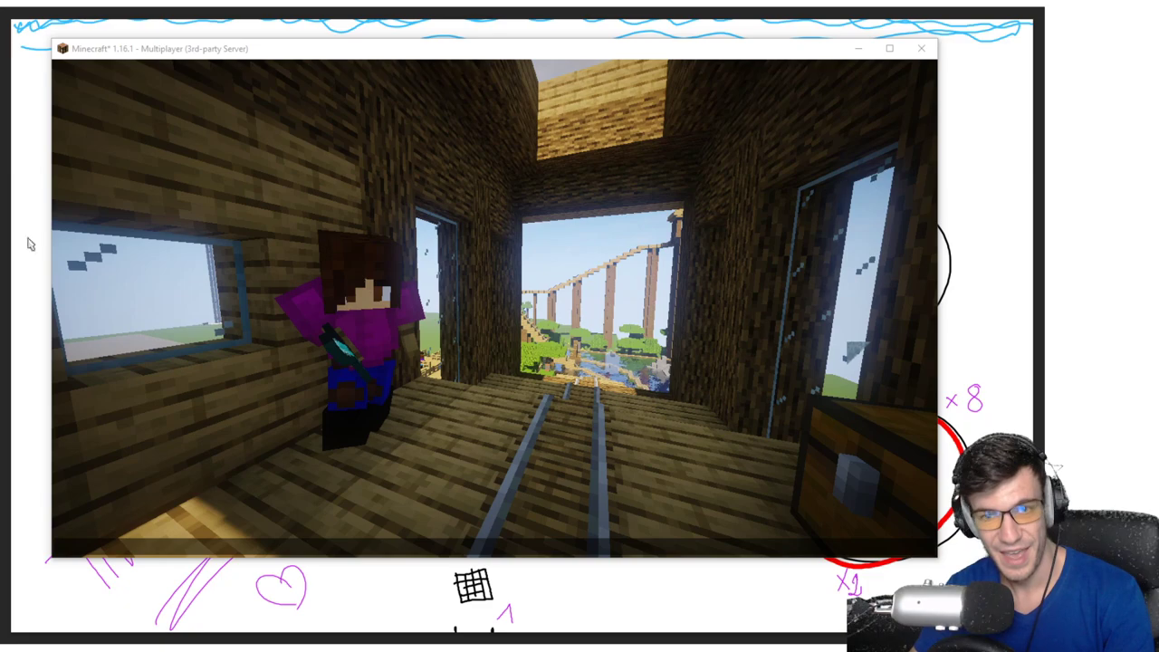
# Switch from Minecraft to the sketched theme park plan to view the numbered attractions and coloured zones.
pyautogui.hotkey('alt', 'Tab')
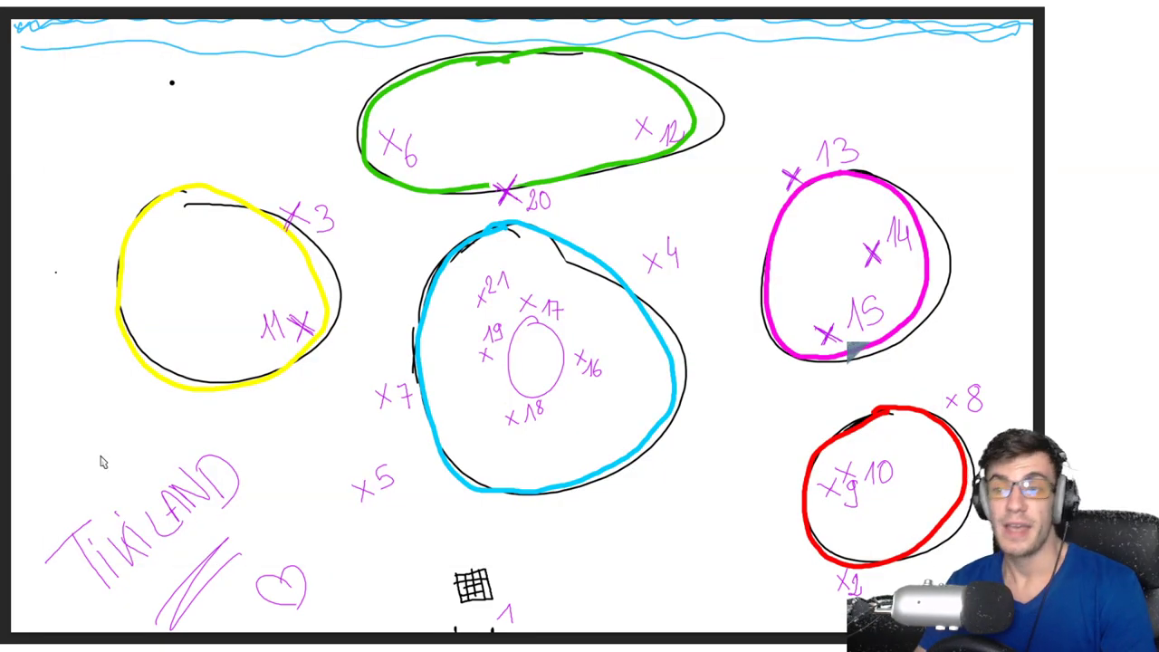